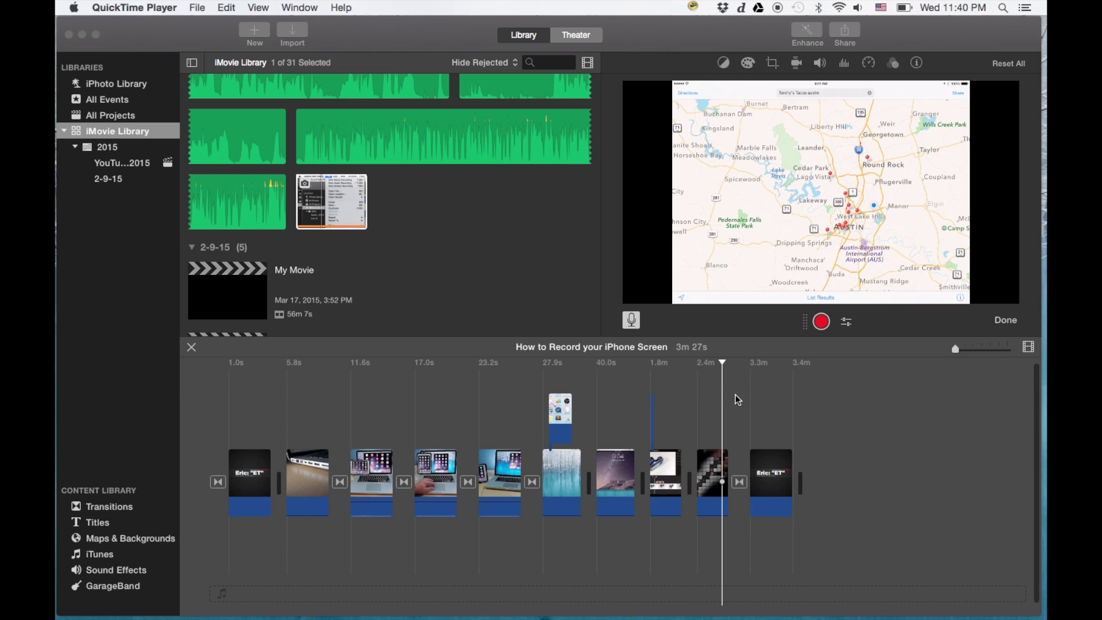
Drag the gameplay clip from near the end to third place, after the wooden-desk clip.
left_click(958, 347)
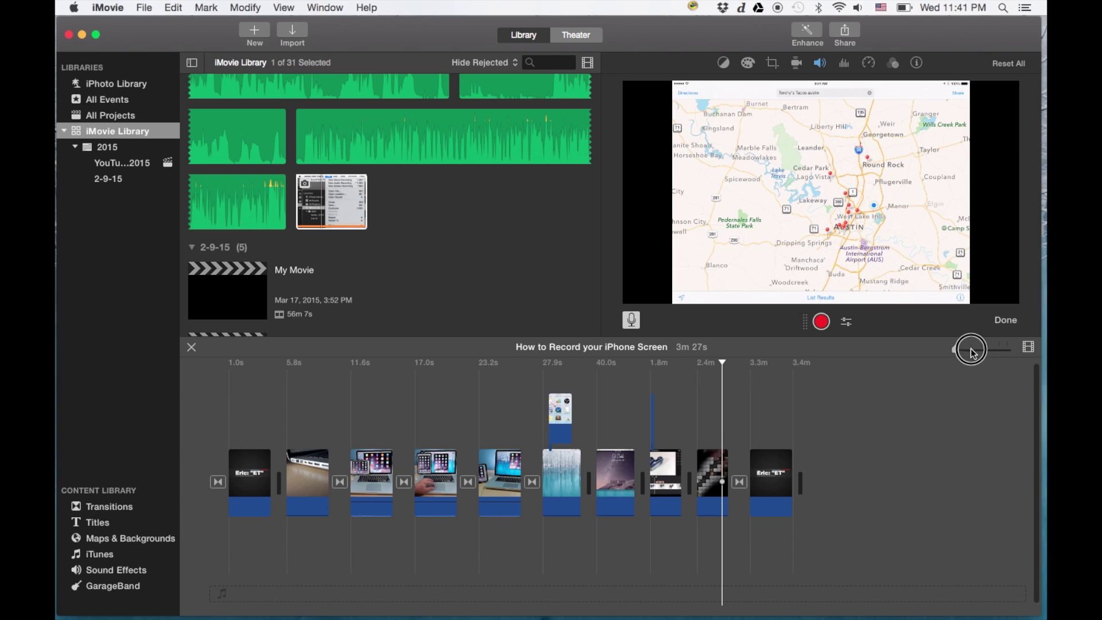
mouse_move(961, 347)
left_mouse_down()
mouse_move(990, 354)
mouse_move(958, 350)
left_mouse_up()
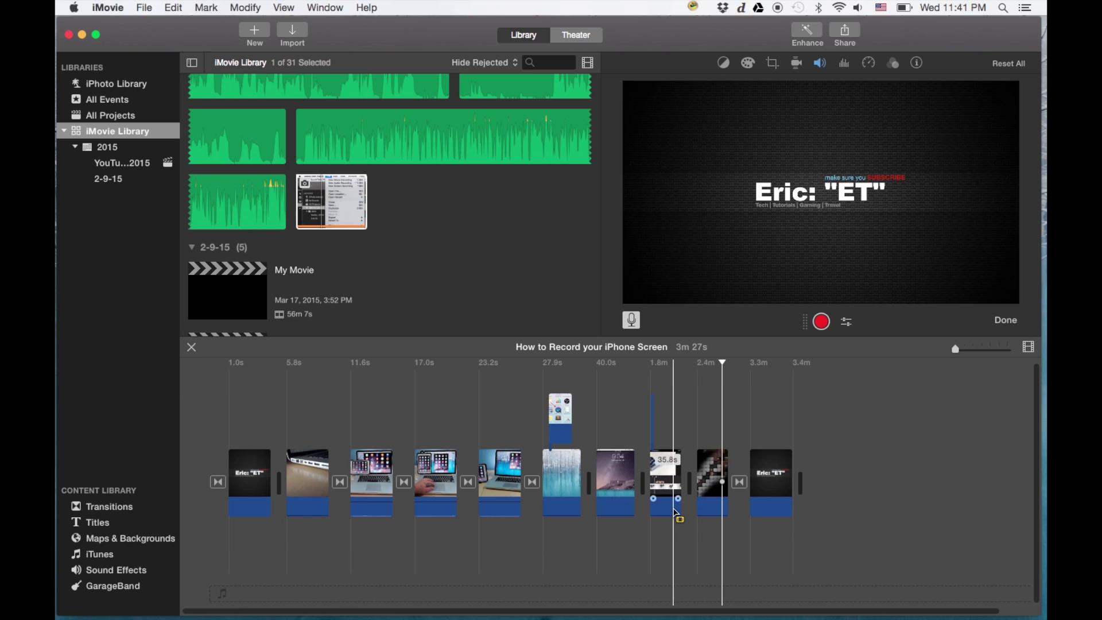
left_click(712, 476)
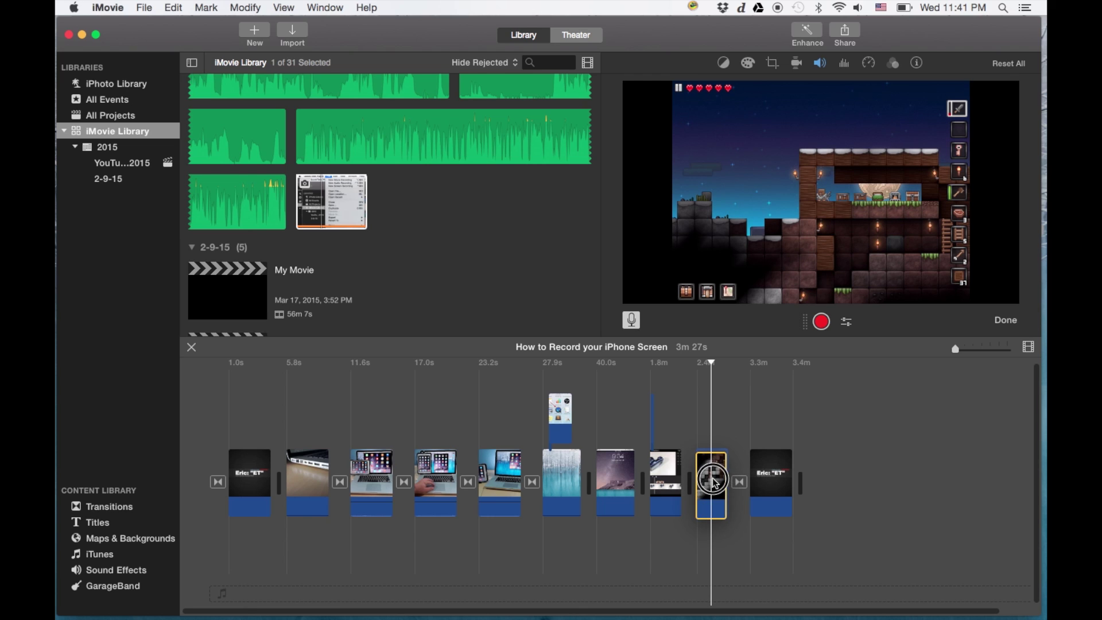
left_click_drag(713, 476, 417, 475)
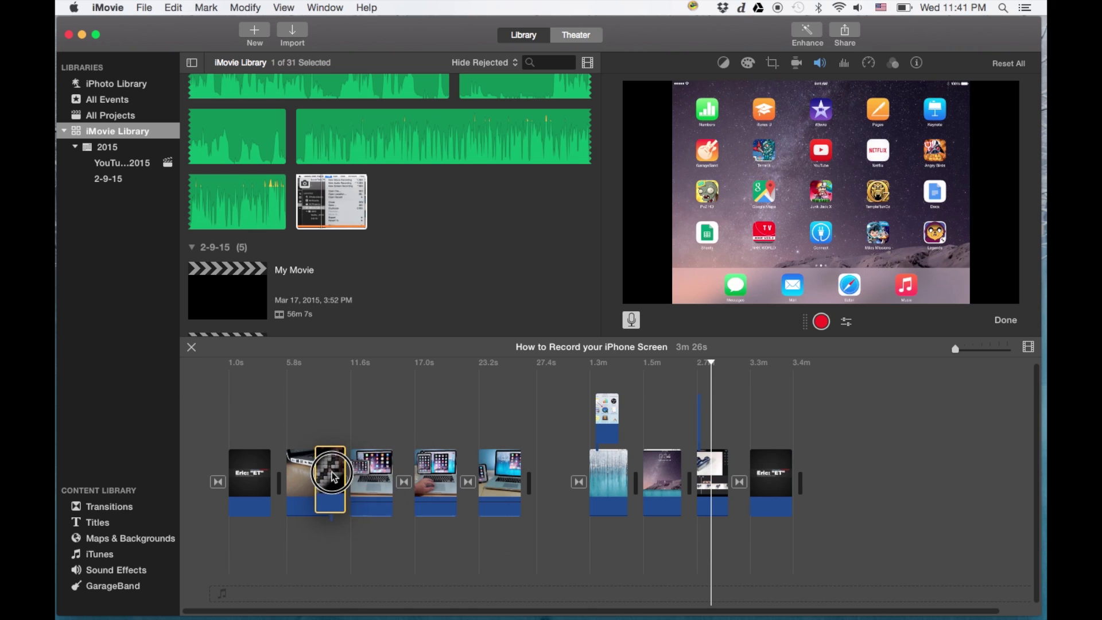
left_click_drag(418, 474, 330, 471)
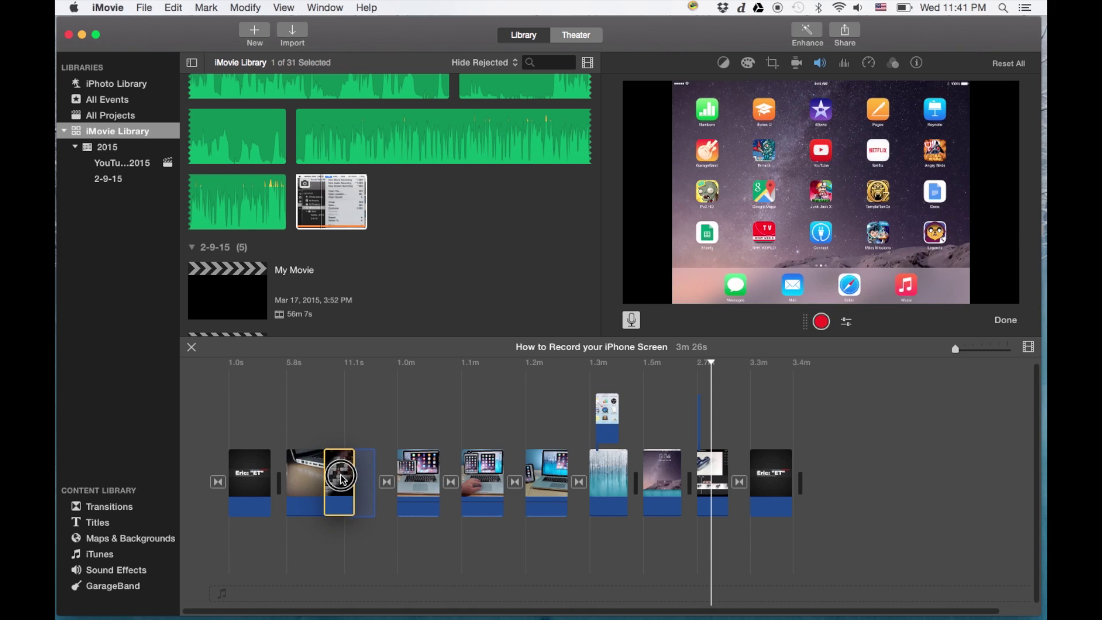
mouse_move(331, 472)
left_mouse_down()
mouse_move(310, 422)
mouse_move(342, 473)
left_mouse_up()
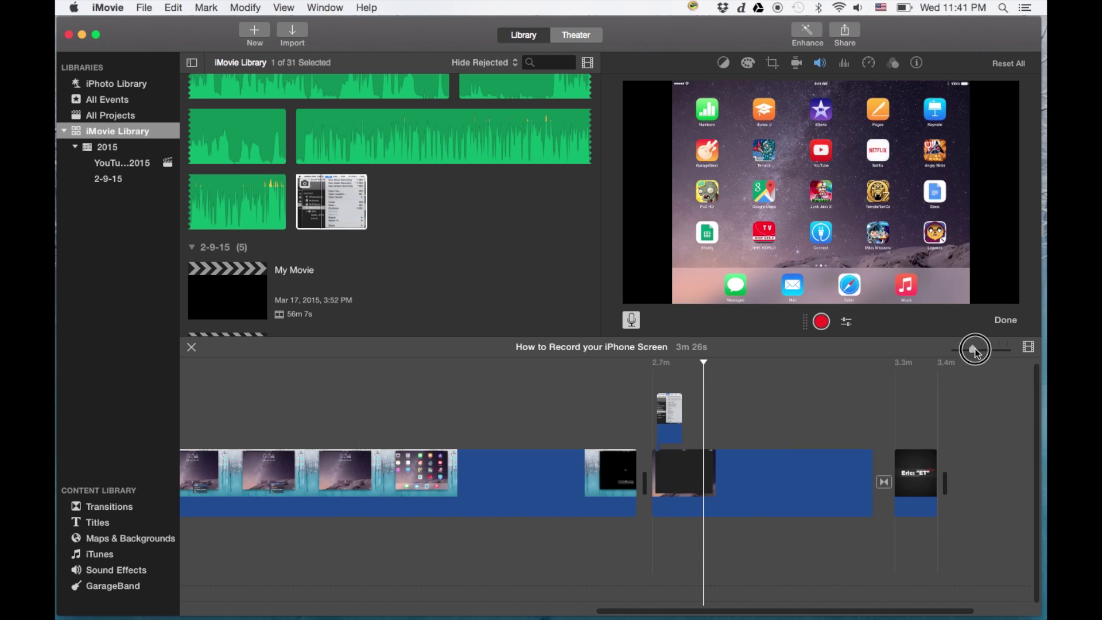
Zoom into the timeline and select the long 1.2m lock-screen recording clip.
left_click_drag(956, 352, 980, 349)
scroll(728, 444, "left", 3)
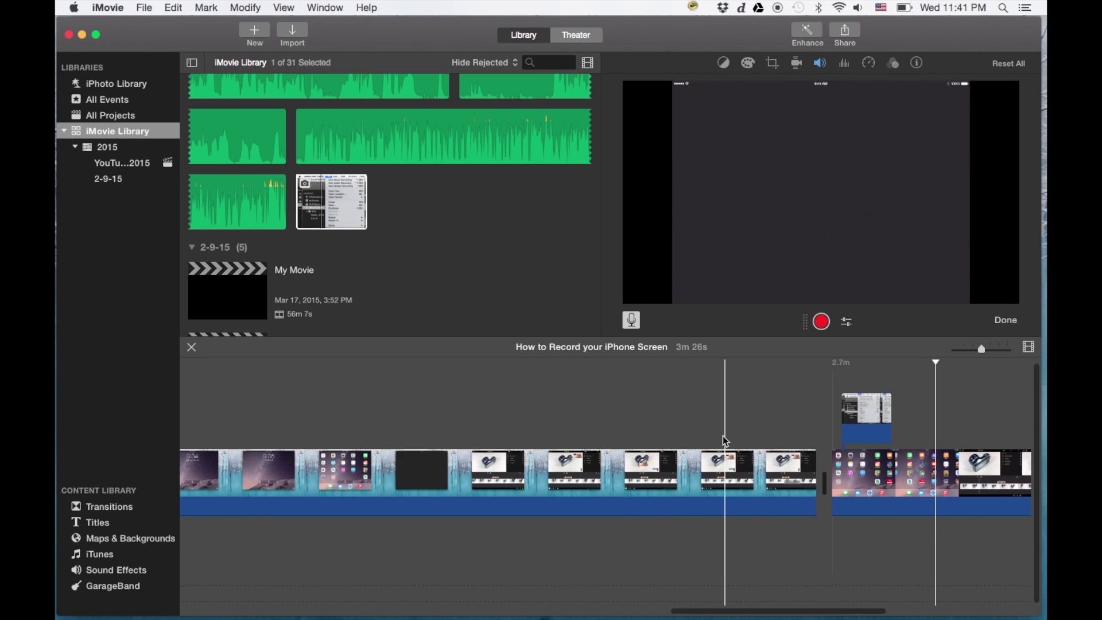
scroll(626, 415, "left", 3)
scroll(626, 415, "left", 3)
scroll(626, 415, "left", 3)
scroll(625, 415, "left", 3)
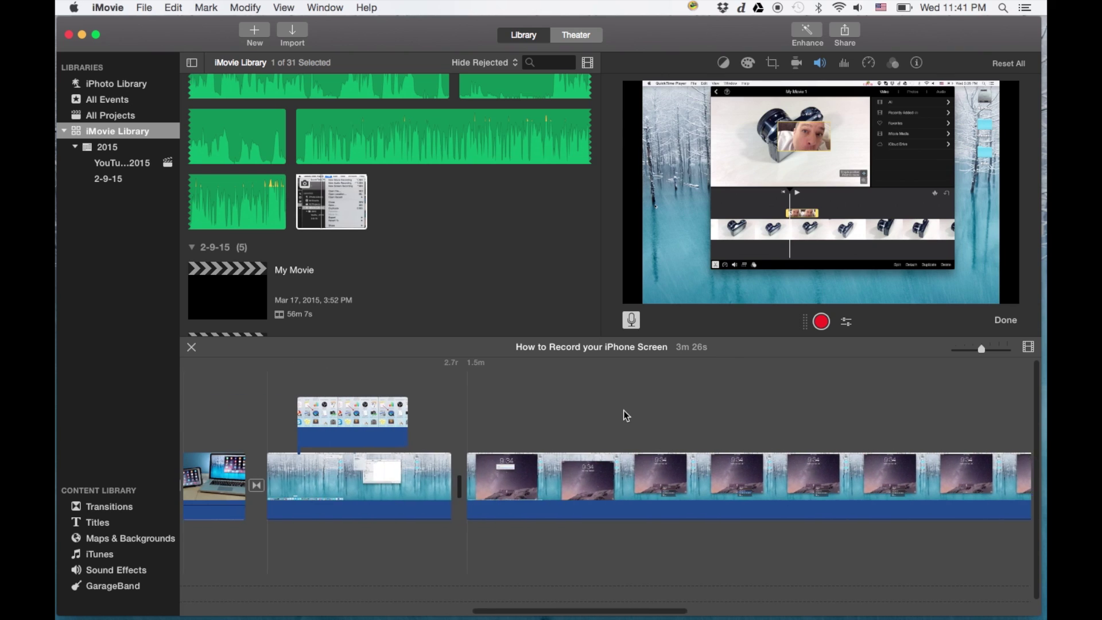
scroll(623, 414, "left", 2)
left_click(695, 487)
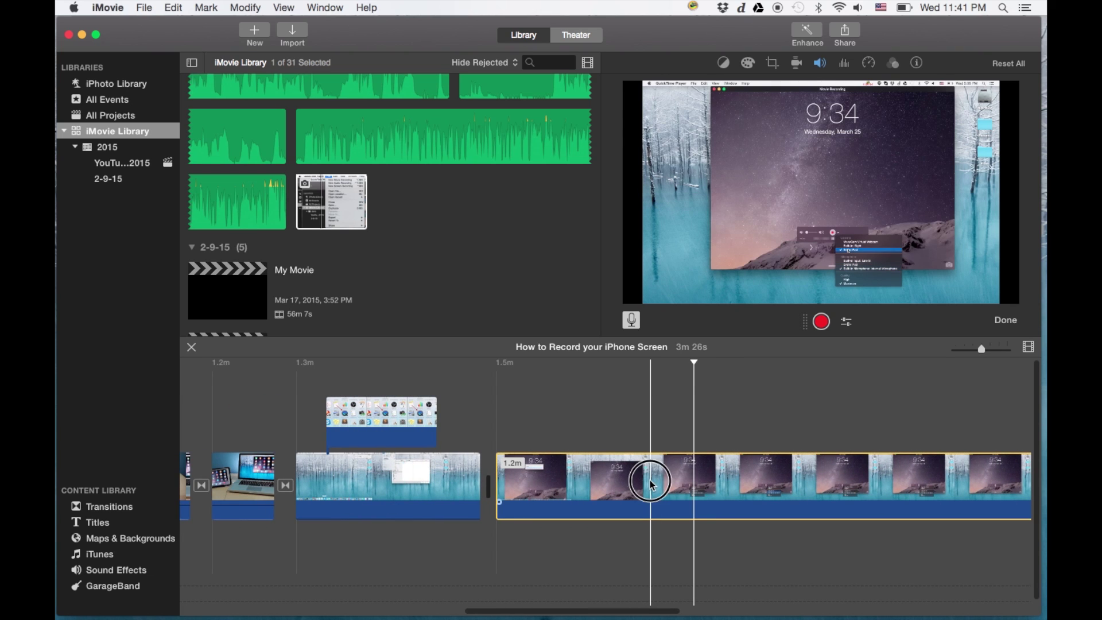
left_click_drag(650, 485, 606, 470)
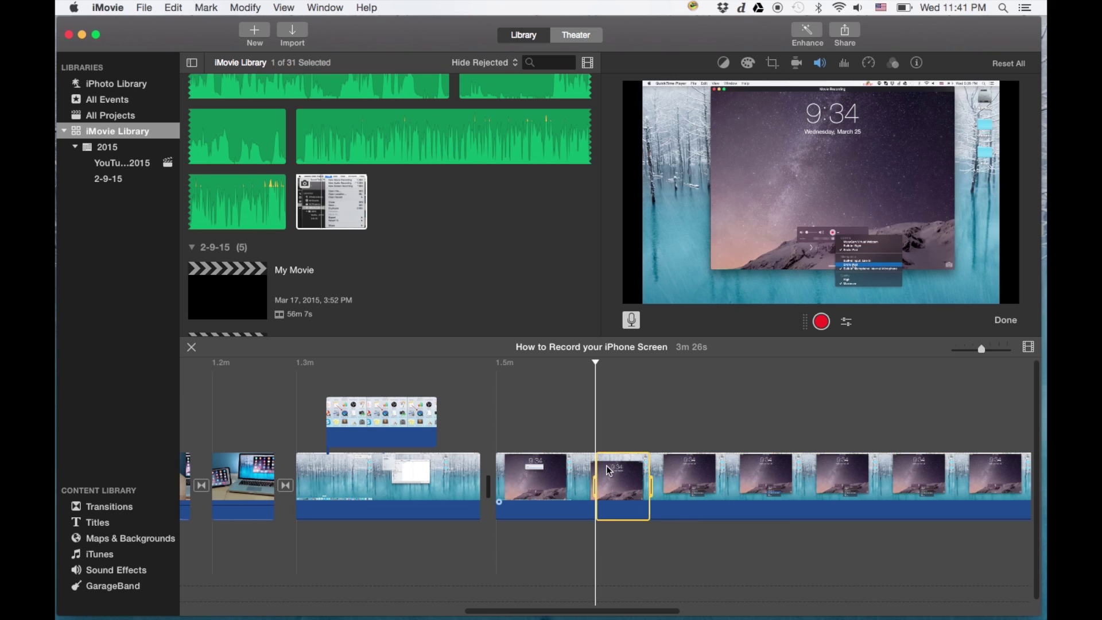
left_click(626, 488)
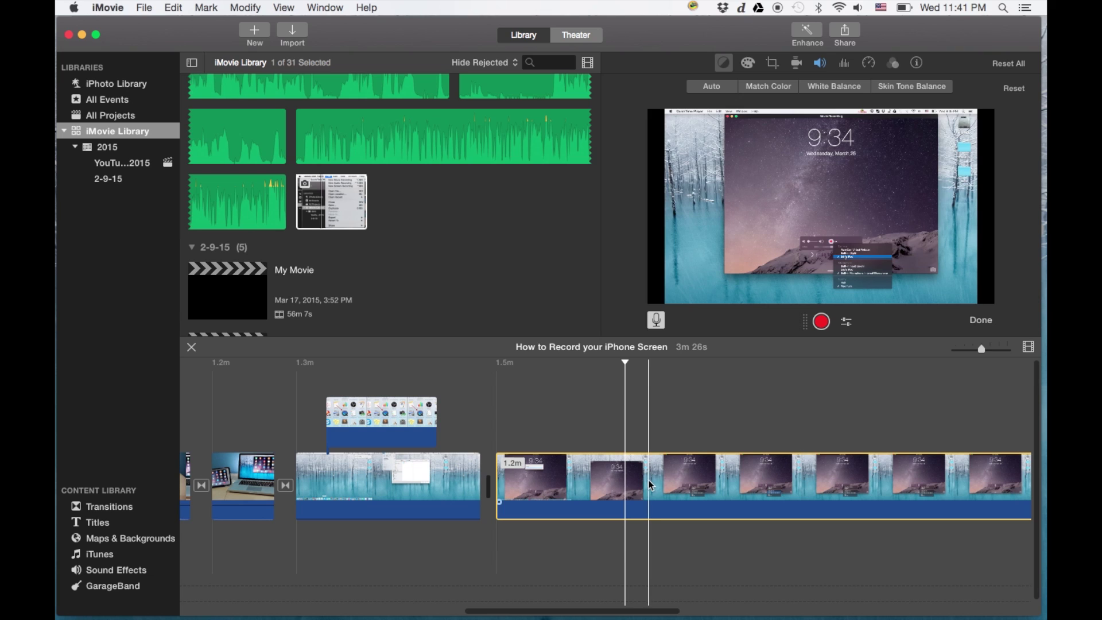
Reselect the lock-screen clip and drag it to the very start of the timeline.
left_click(451, 473)
left_click(628, 492)
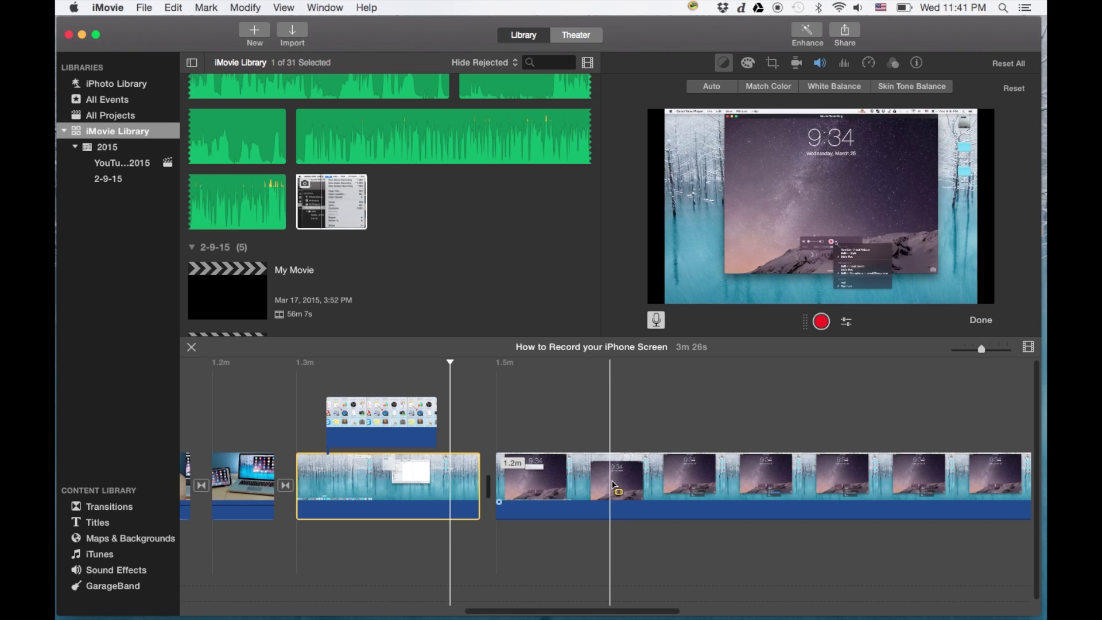
left_click(618, 487)
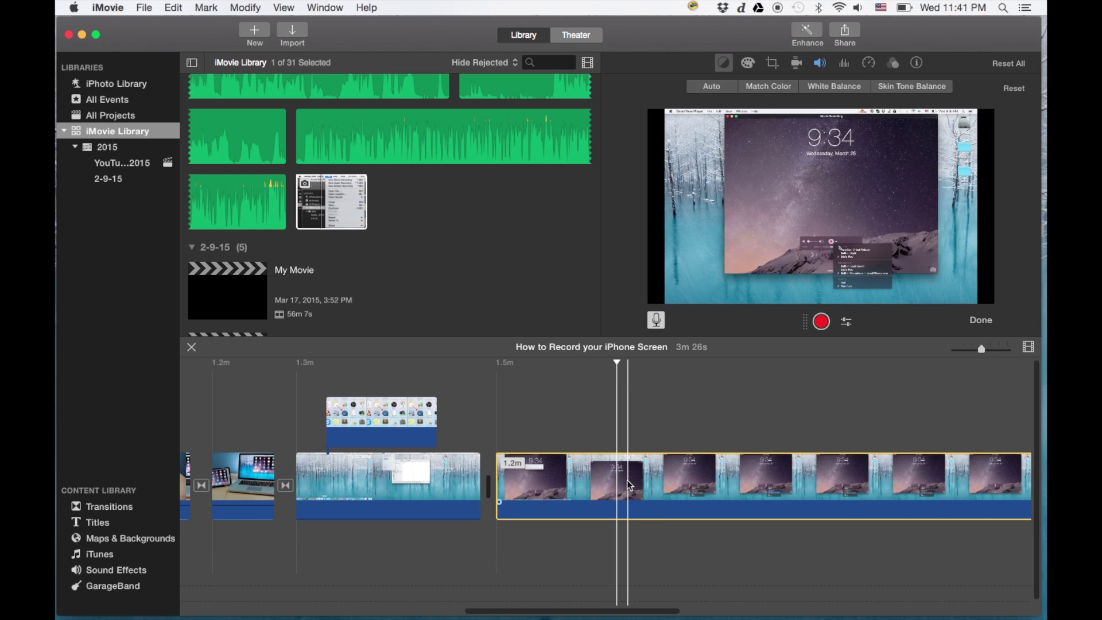
left_click(436, 488)
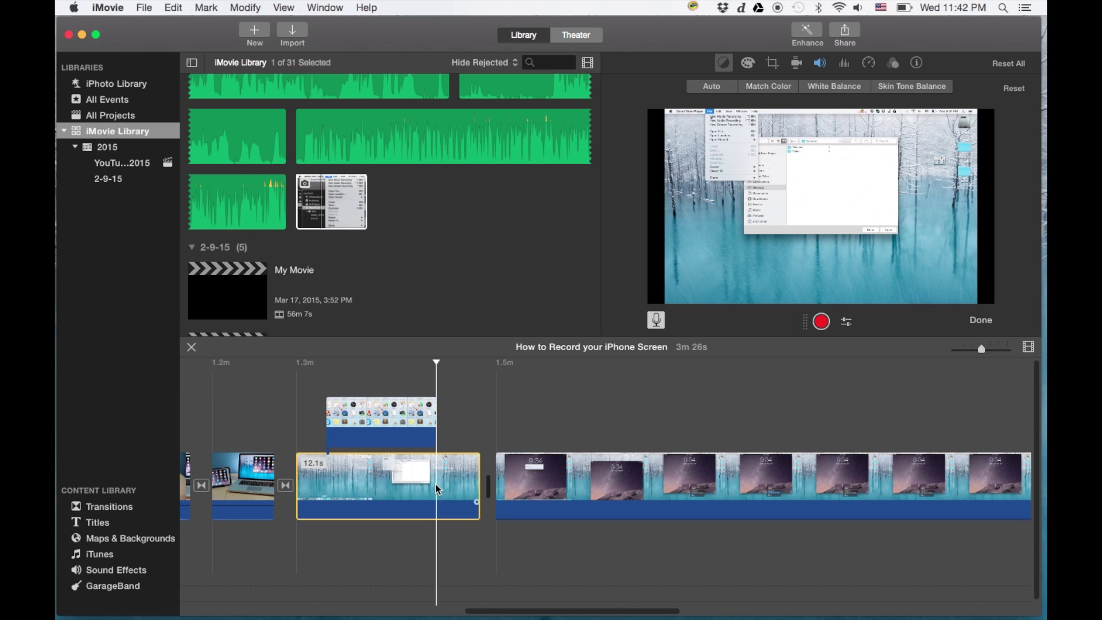
left_click(635, 487)
left_click_drag(688, 488, 332, 517)
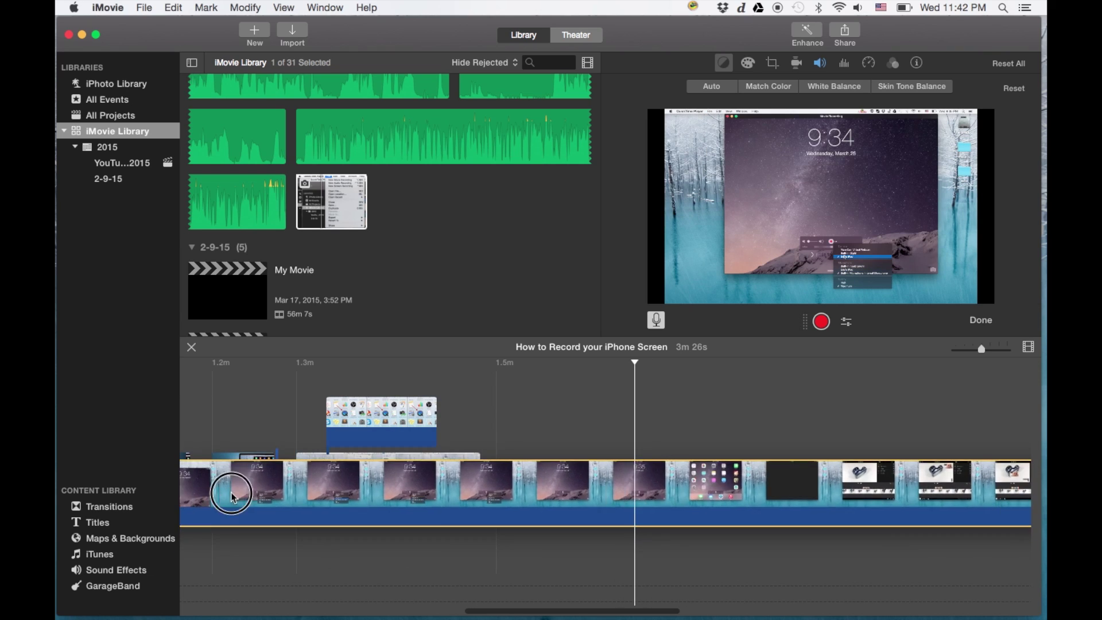
mouse_move(332, 518)
left_mouse_down()
mouse_move(87, 491)
mouse_move(264, 476)
left_mouse_up()
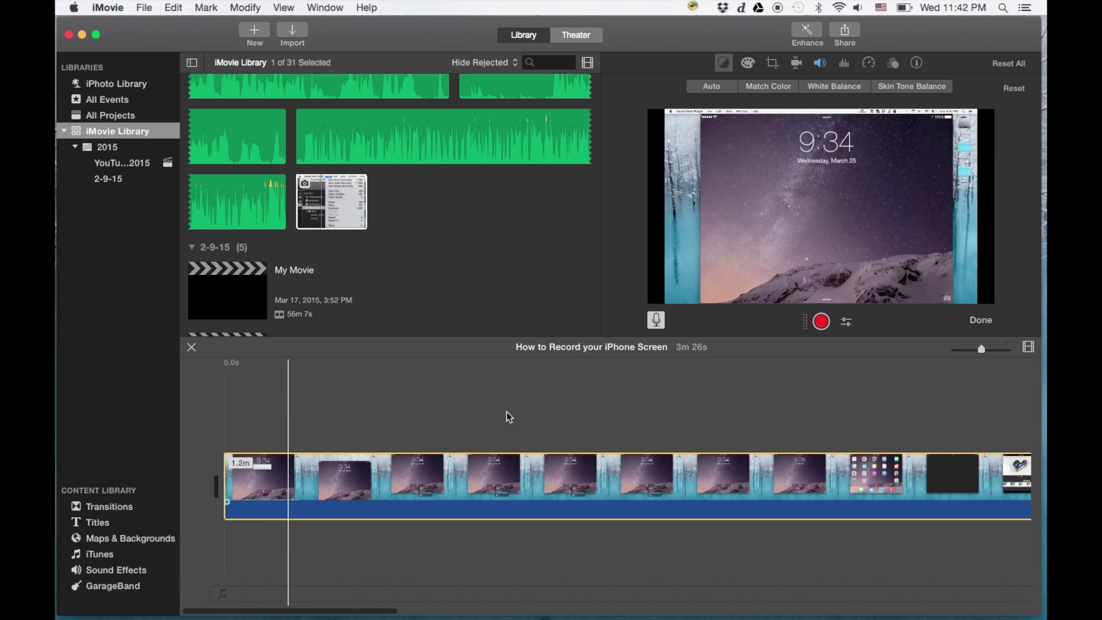
Zoom out to show every clip and select the whole laptop-and-iPad clip.
left_click(983, 349)
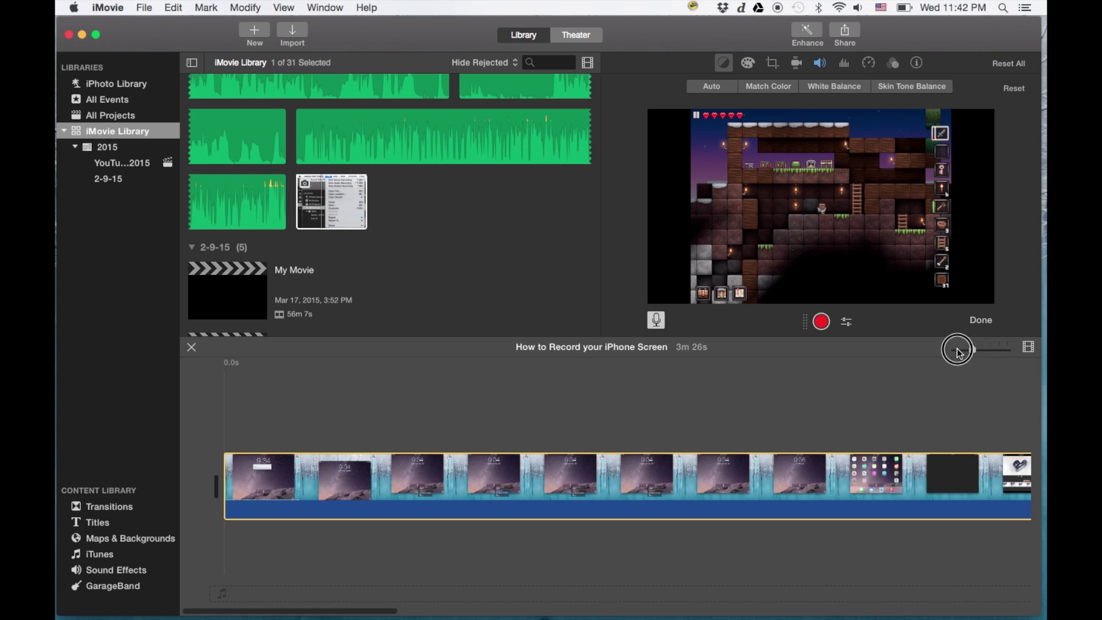
left_click_drag(983, 349, 920, 355)
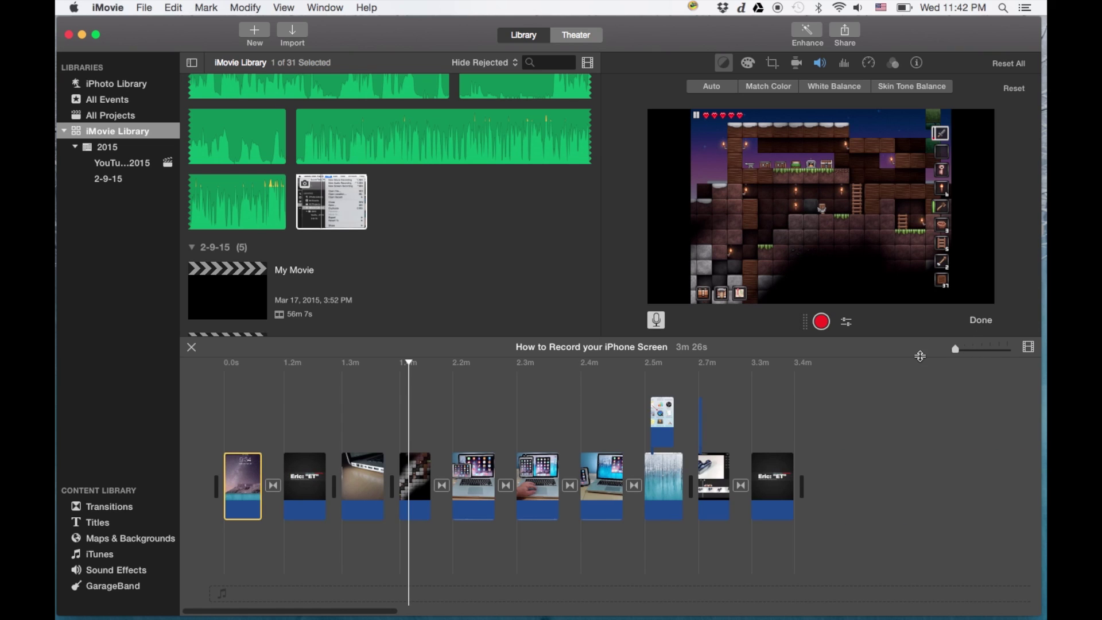
left_click(601, 480)
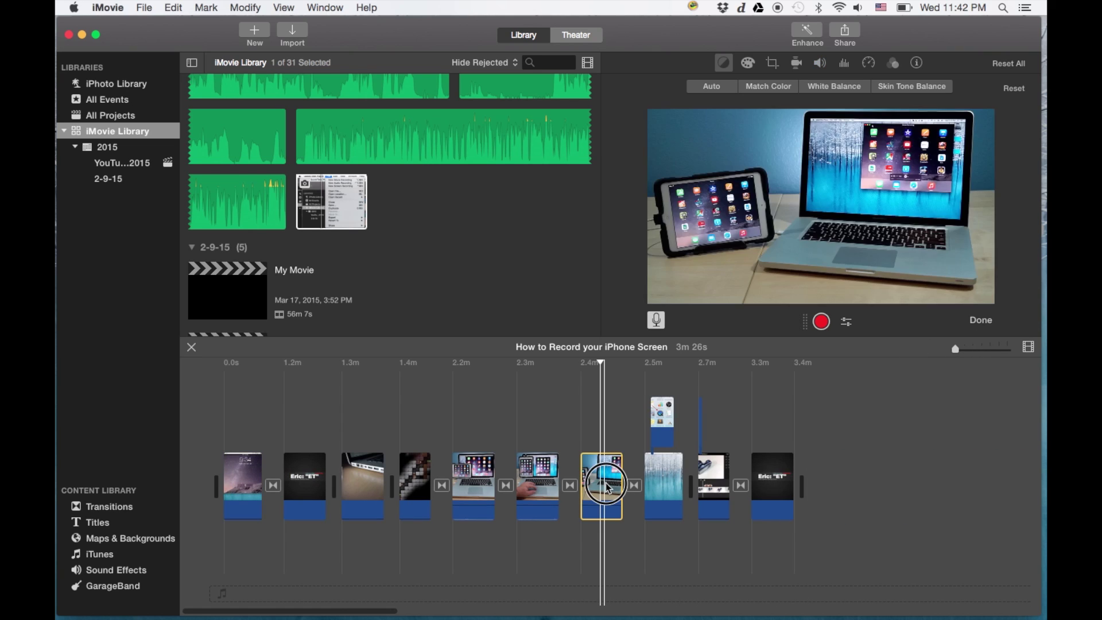
left_click(606, 483)
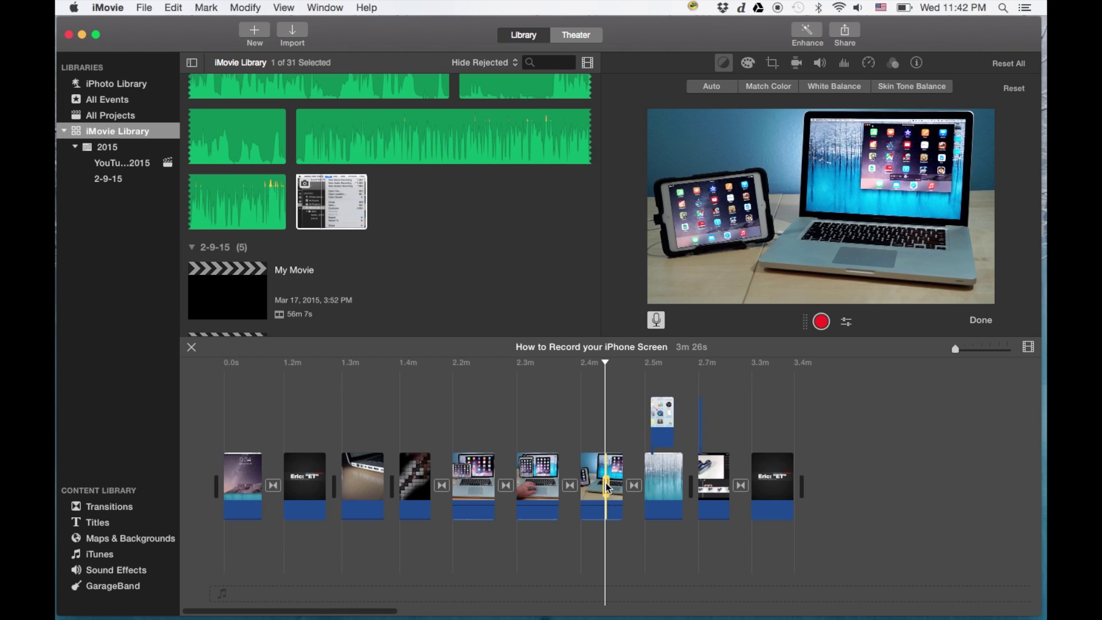
left_click(603, 487)
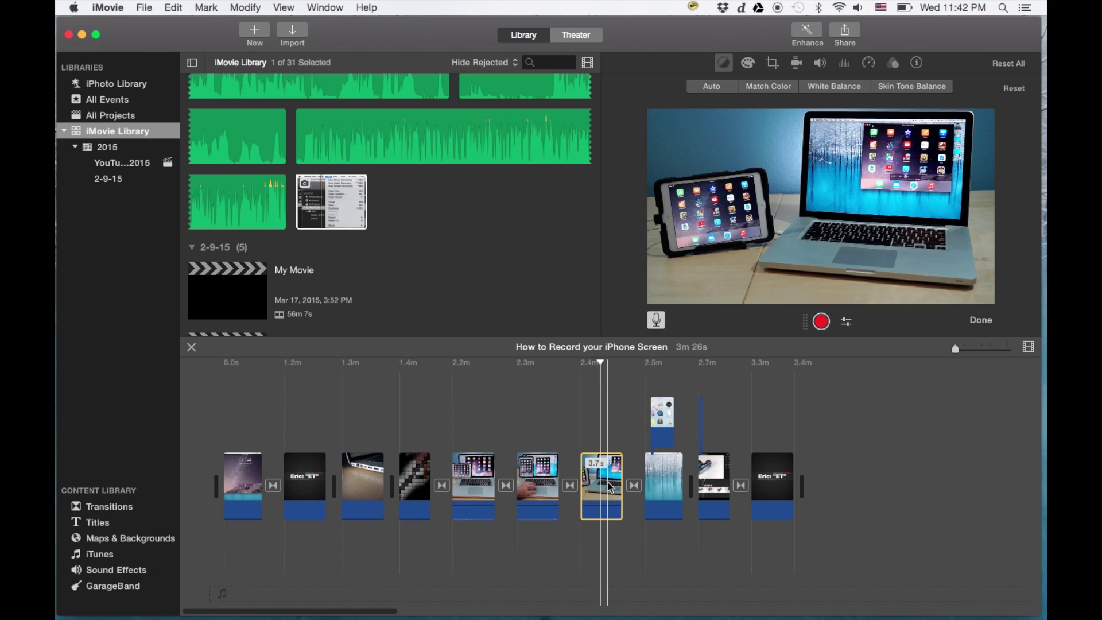
Drag the laptop-and-iPad clip left so it lands right after the ET title.
left_click_drag(609, 486, 442, 485)
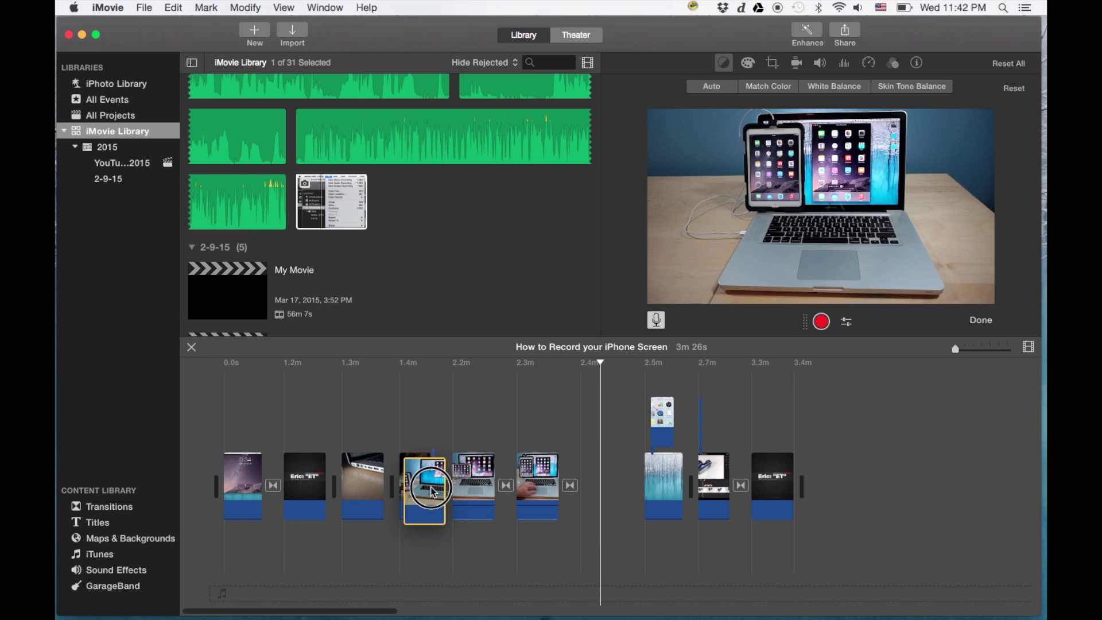
mouse_move(442, 485)
left_mouse_down()
mouse_move(470, 486)
mouse_move(430, 486)
left_mouse_up()
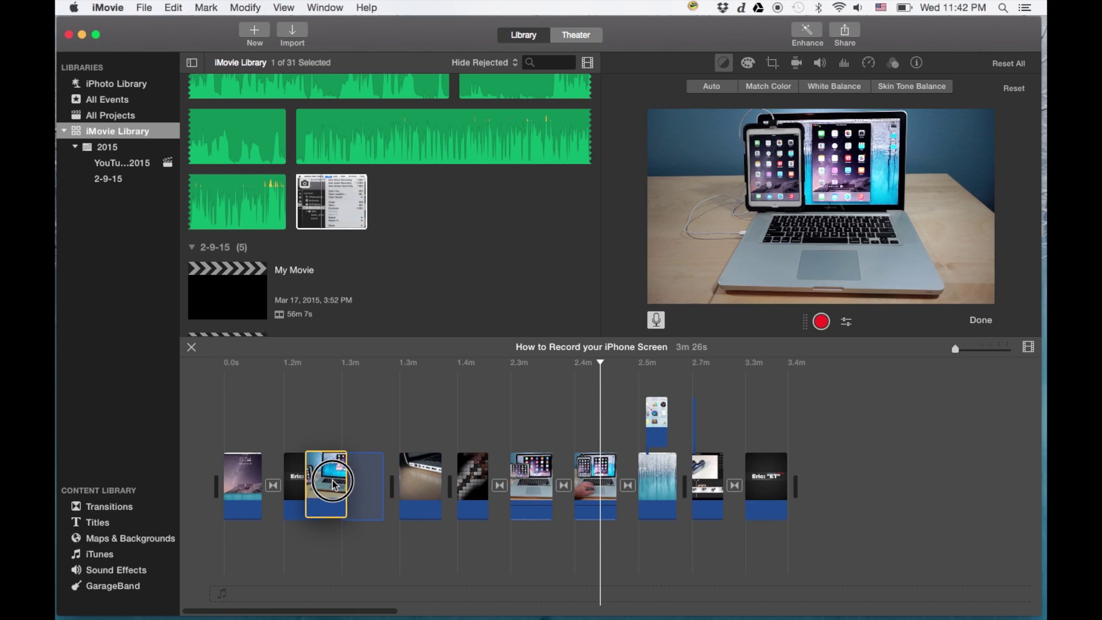
mouse_move(431, 486)
left_mouse_down()
mouse_move(356, 485)
mouse_move(367, 485)
left_mouse_up()
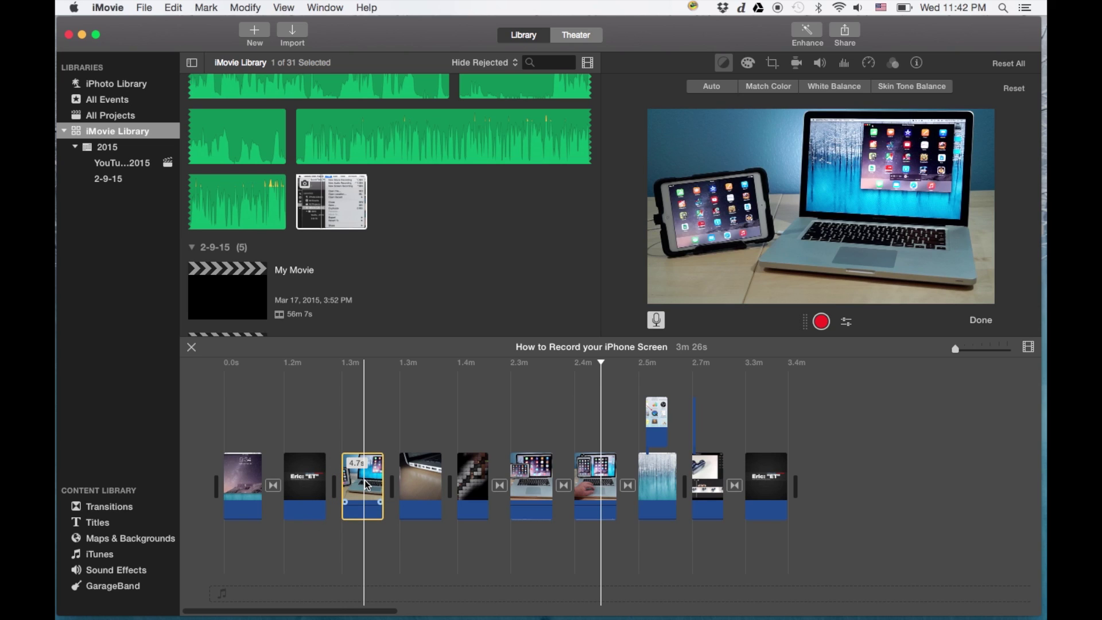